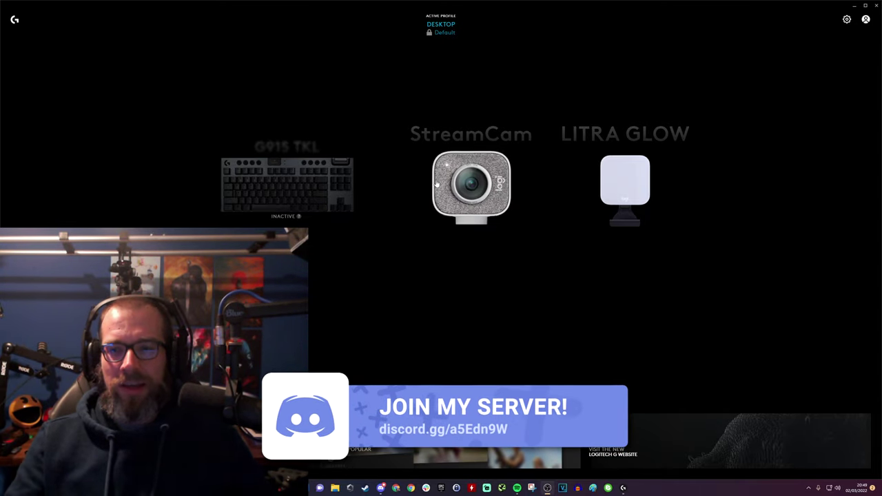
Step: Open the StreamCam's webcam settings and check its camera mode options
left_click(442, 181)
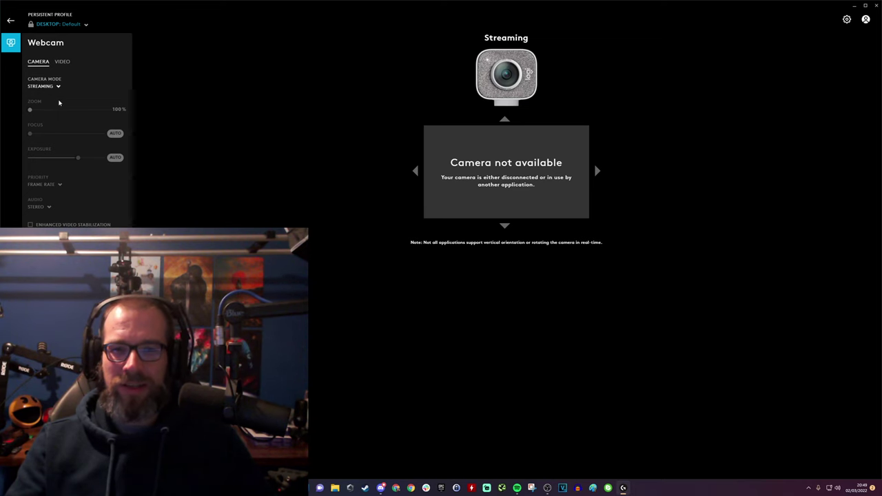
left_click(56, 88)
left_click(47, 97)
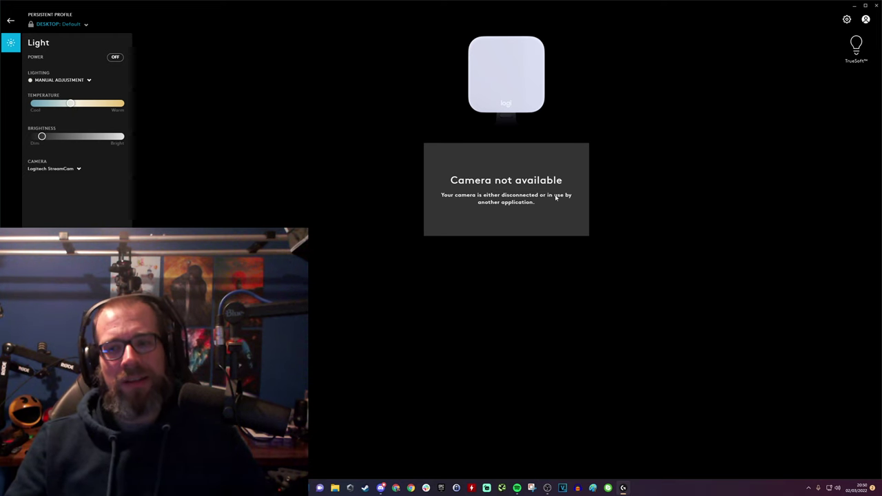
Step: Select Logitech StreamCam as the Litra Glow's camera and turn the light's power on
left_click(79, 169)
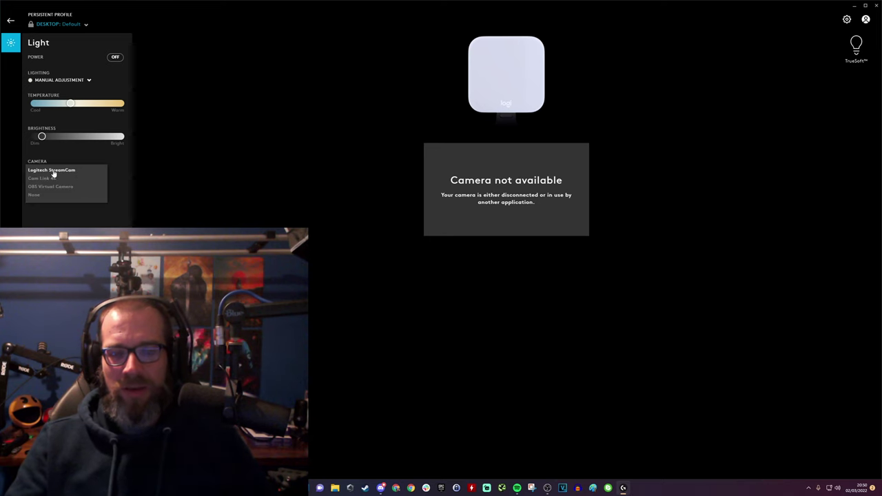
left_click(54, 171)
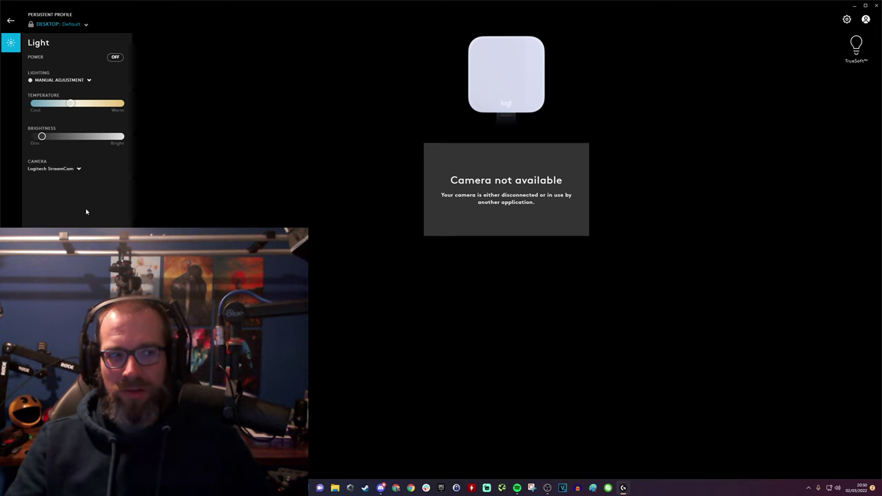
left_click(119, 61)
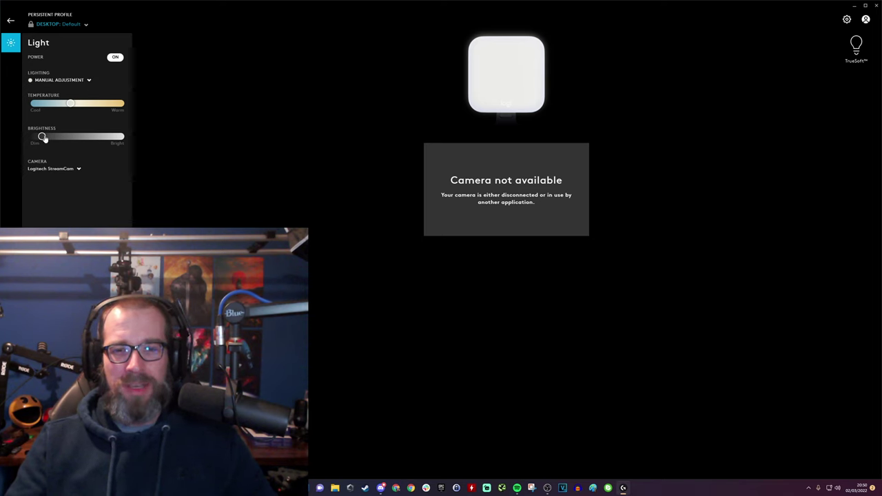
Step: Try the light's brightness at maximum and about a quarter, and its temperature at the warmest and coolest extremes
left_click_drag(42, 137, 120, 138)
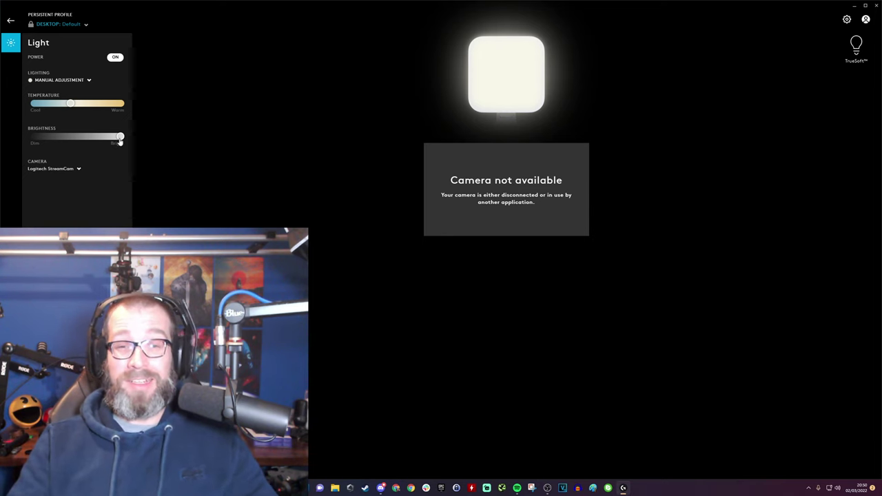
left_click_drag(119, 138, 55, 138)
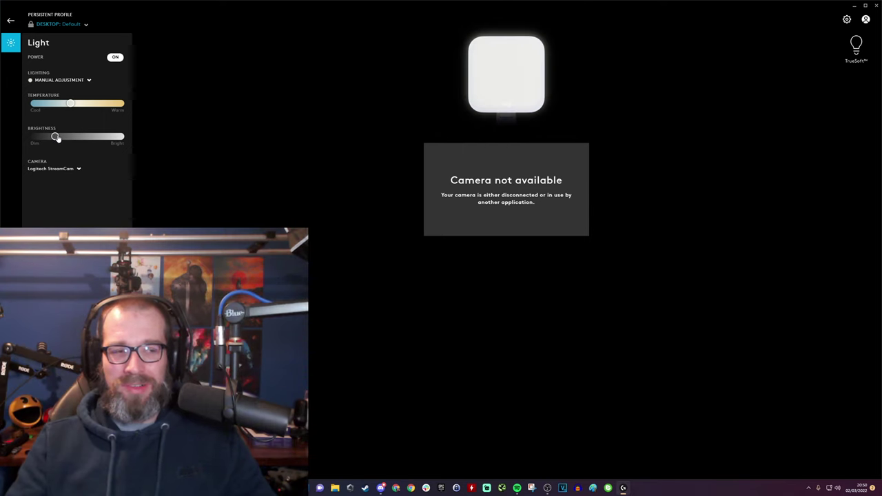
left_click_drag(72, 106, 123, 107)
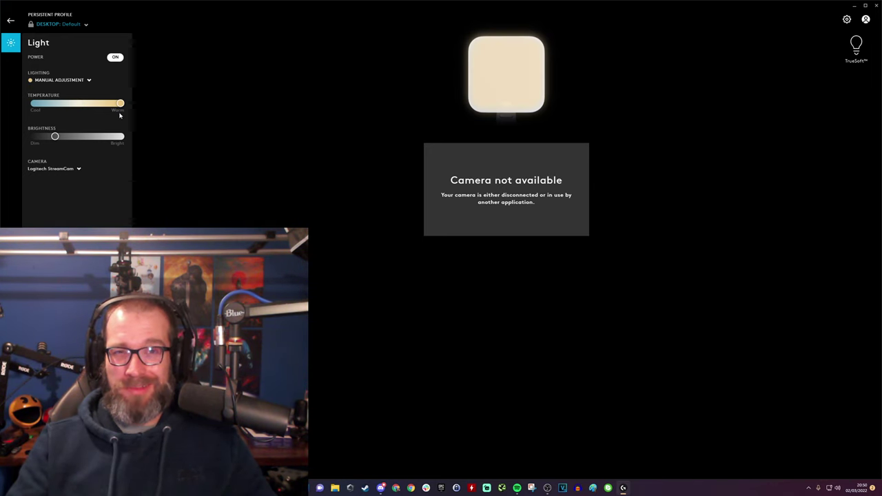
left_click_drag(119, 105, 7, 110)
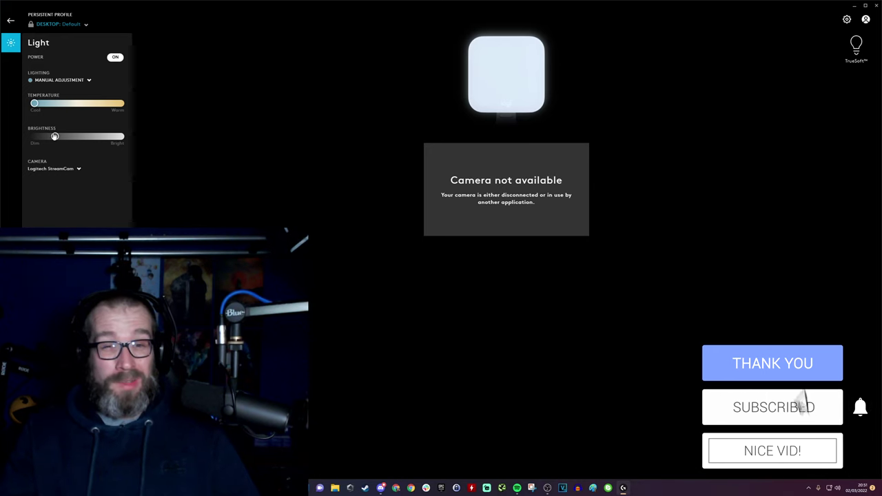
Step: Test full brightness, reduce it to about a third, and fine-tune the temperature around the middle of its range
left_click_drag(58, 139, 120, 136)
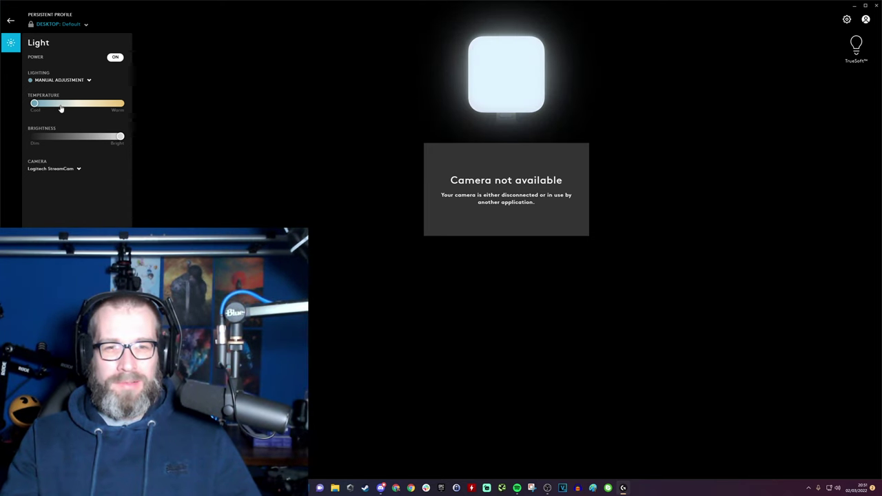
left_click_drag(35, 103, 82, 104)
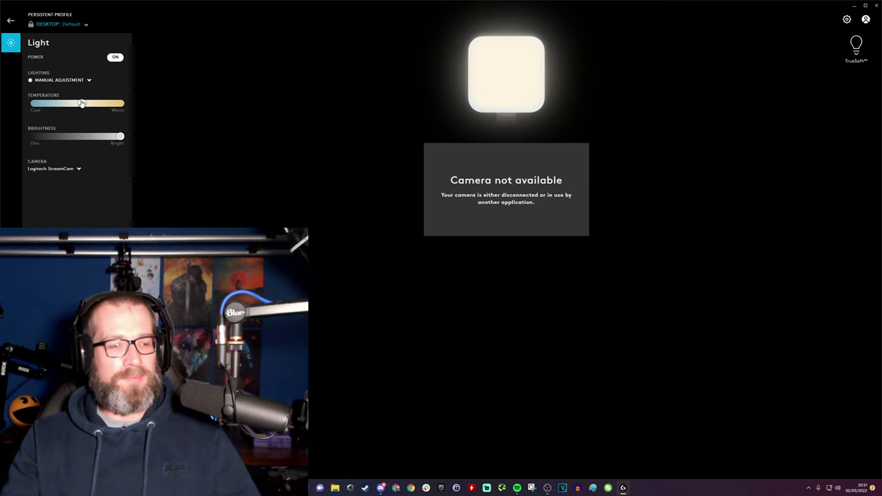
left_click_drag(120, 137, 86, 138)
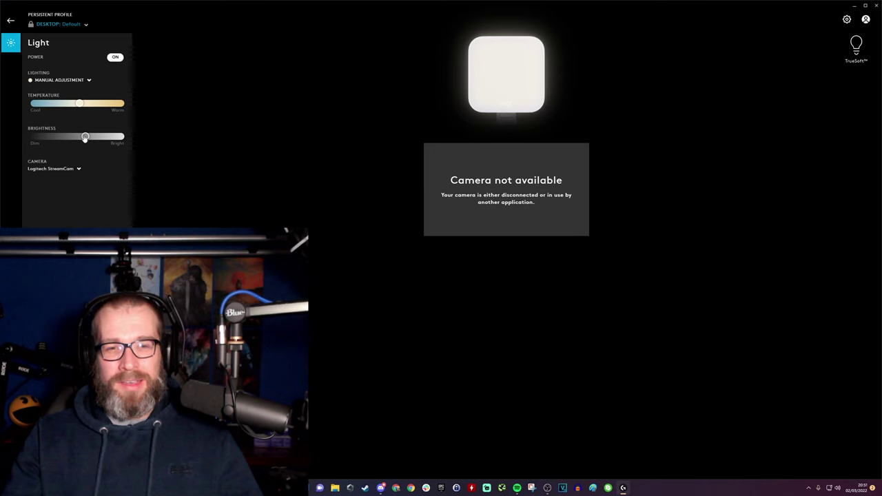
left_click_drag(85, 136, 61, 137)
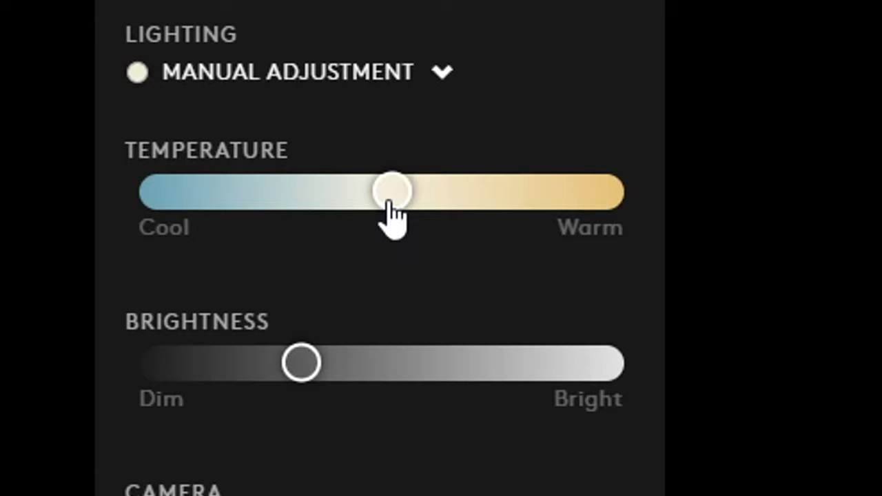
left_click_drag(389, 201, 369, 200)
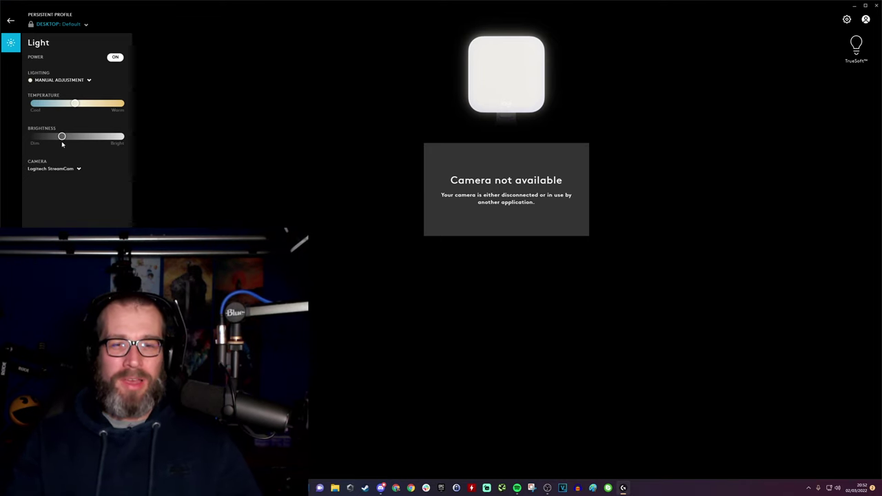
left_click_drag(77, 107, 90, 108)
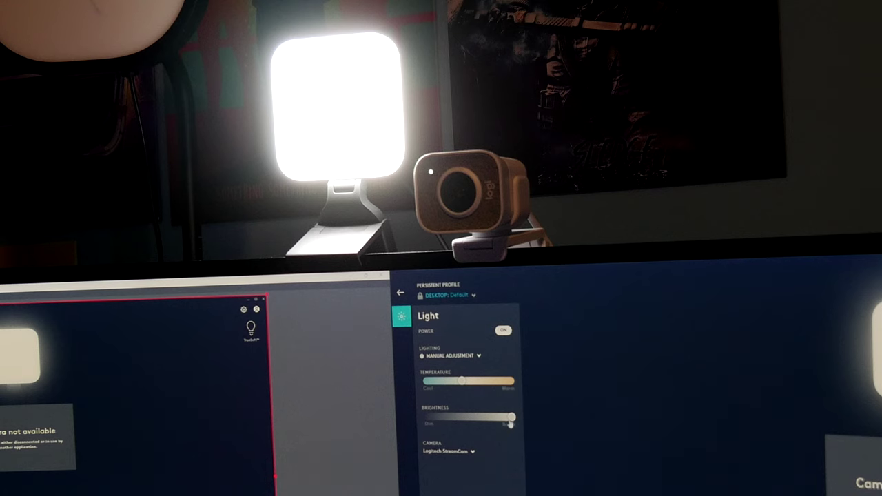
Step: Dim the light from full brightness to about a third, and compare its warmest and coolest temperatures
left_click_drag(511, 418, 449, 419)
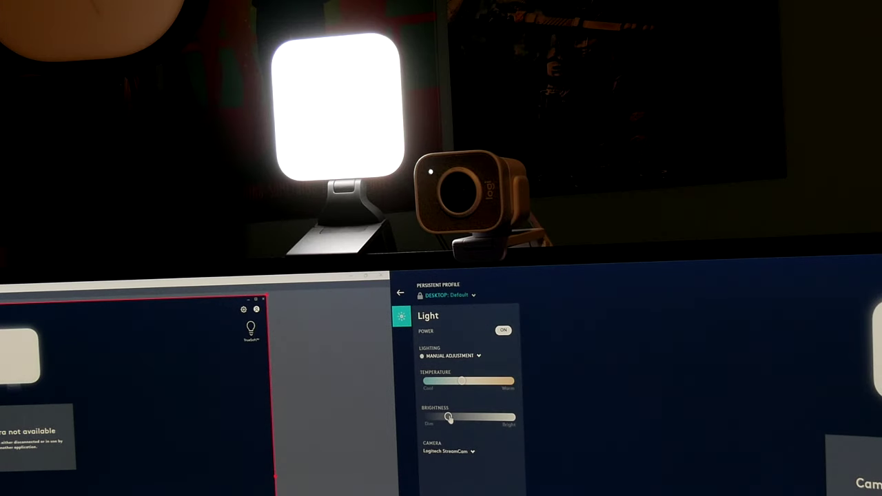
left_click_drag(464, 385, 514, 383)
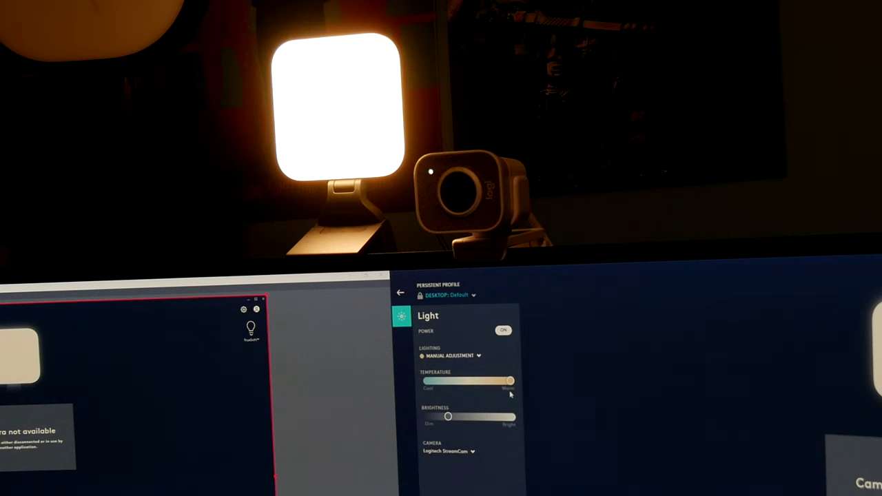
left_click_drag(510, 383, 400, 388)
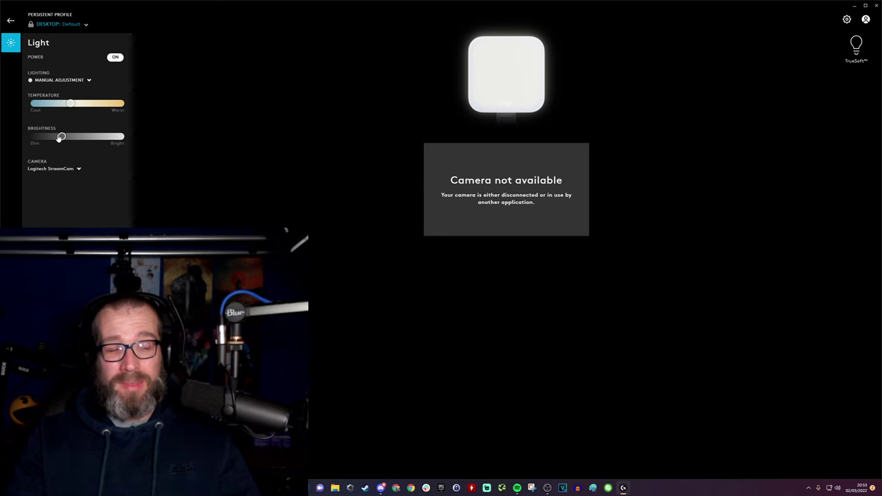
mouse_move(60, 137)
left_mouse_down()
mouse_move(85, 137)
mouse_move(63, 137)
left_mouse_up()
Step: Try the Bright Cool Blue, Cozy Daylight and Mild Afternoon lighting presets one after another
left_click(77, 82)
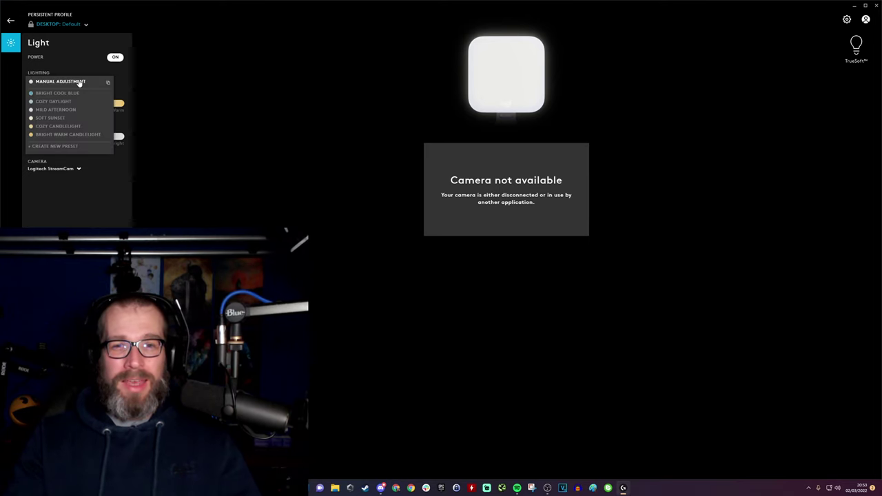
left_click(65, 94)
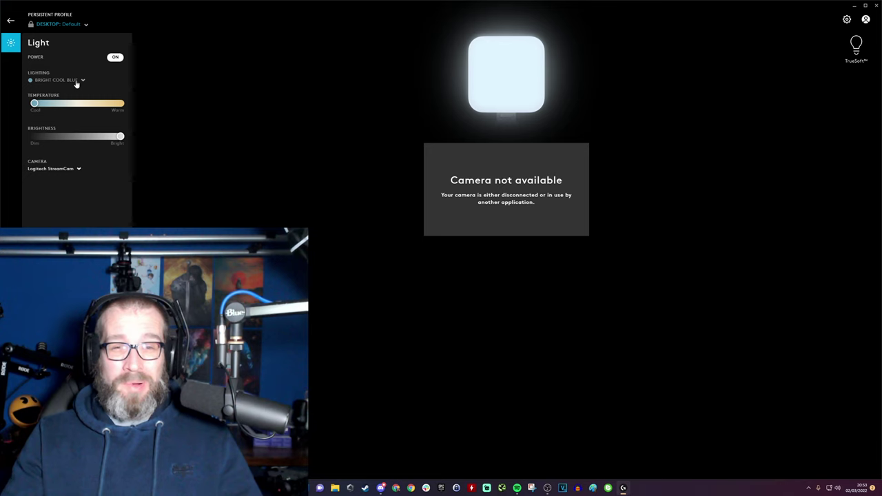
left_click(78, 81)
left_click(65, 102)
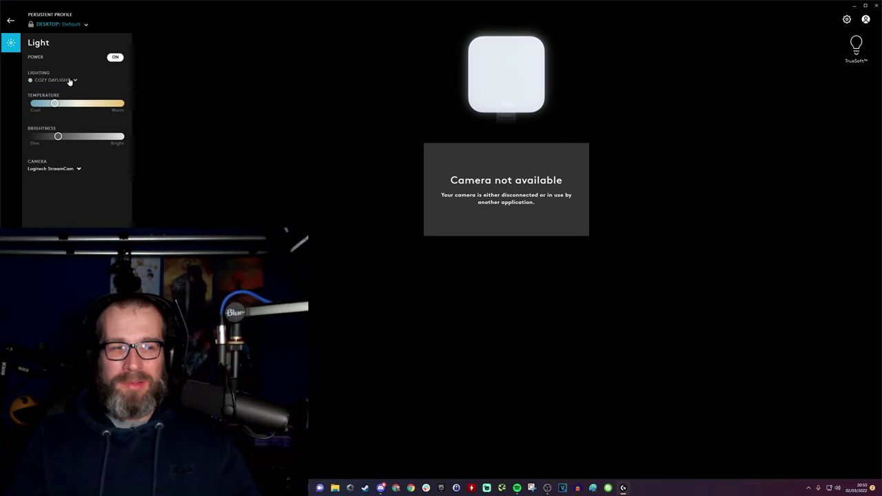
left_click(69, 81)
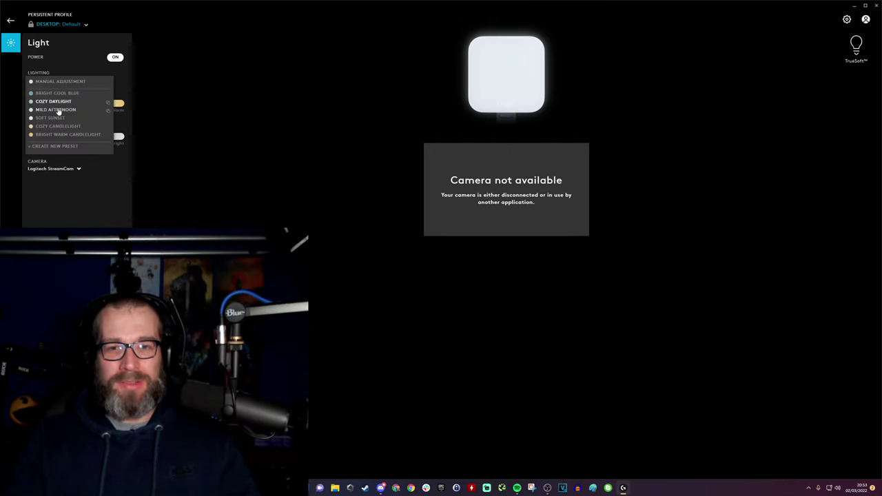
left_click(58, 109)
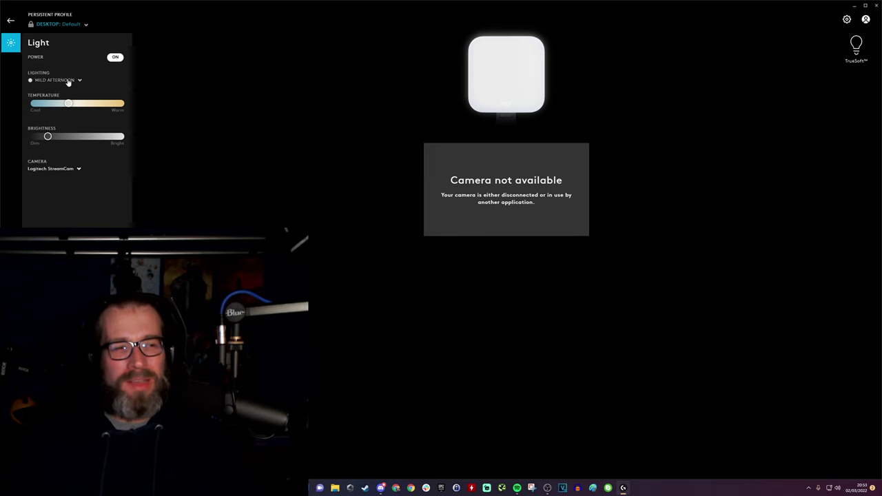
Step: Try the Soft Sunset, Cozy Candlelight and Bright Warm Candlelight lighting presets one after another
left_click(69, 81)
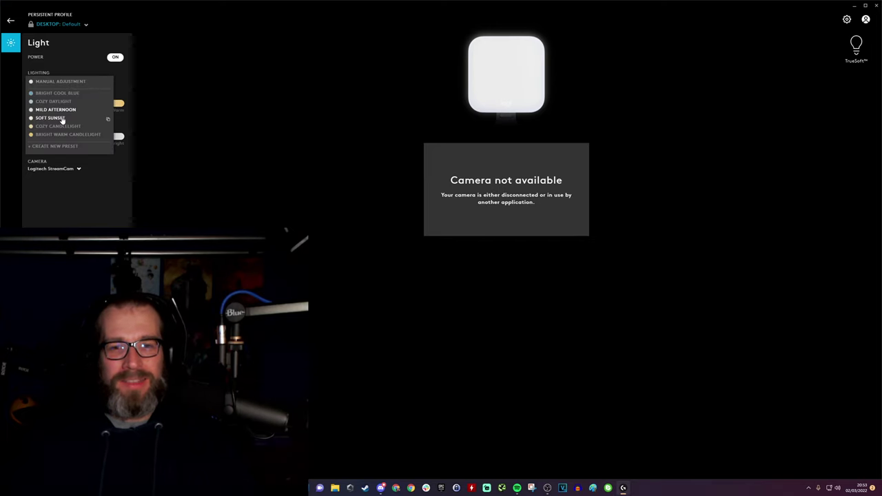
left_click(63, 118)
left_click(68, 81)
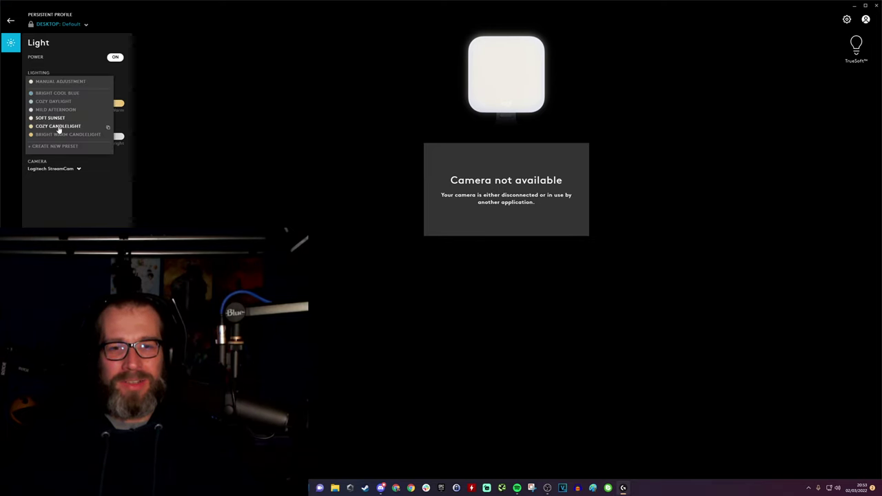
left_click(60, 127)
left_click(58, 80)
left_click(59, 127)
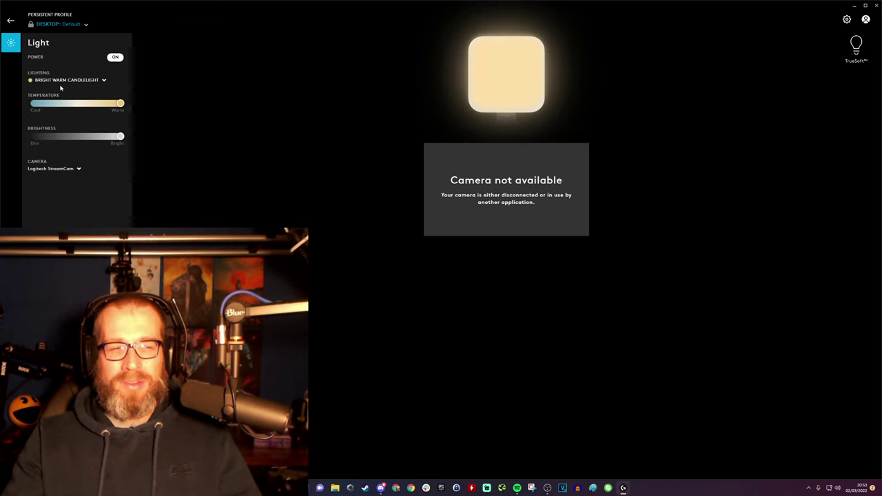
Step: Apply the Mild Afternoon lighting preset to the Litra Glow
left_click(71, 80)
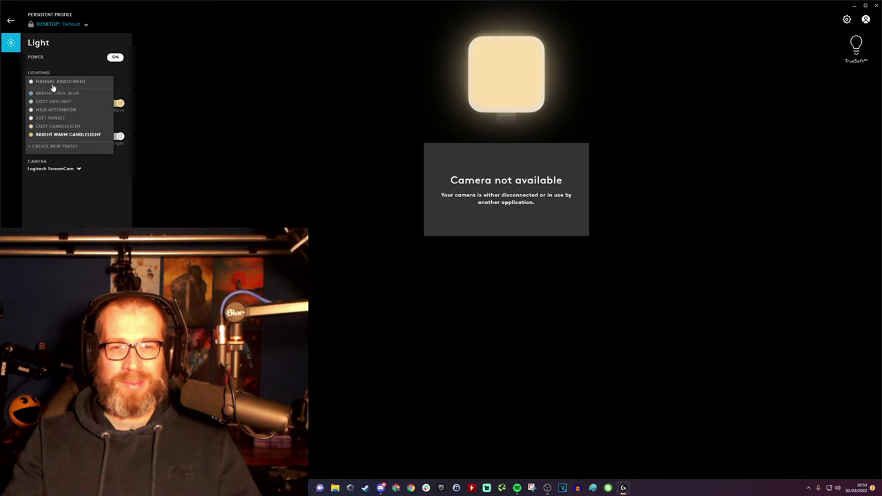
left_click(57, 110)
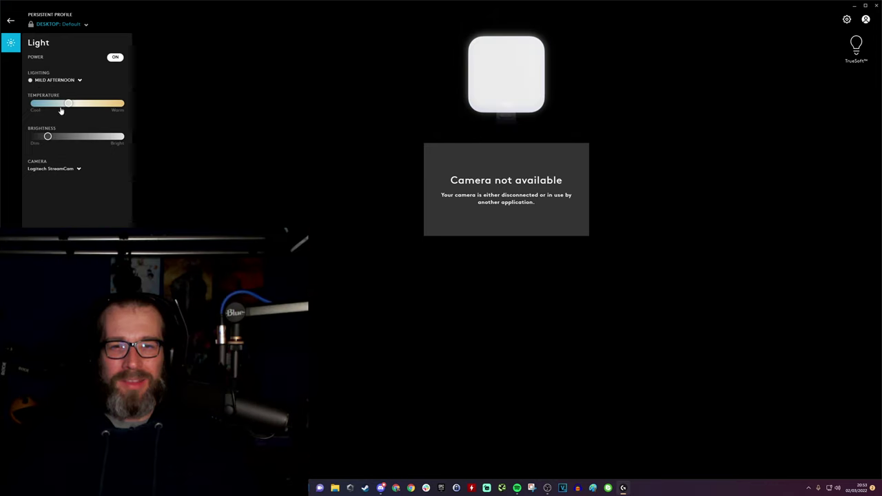